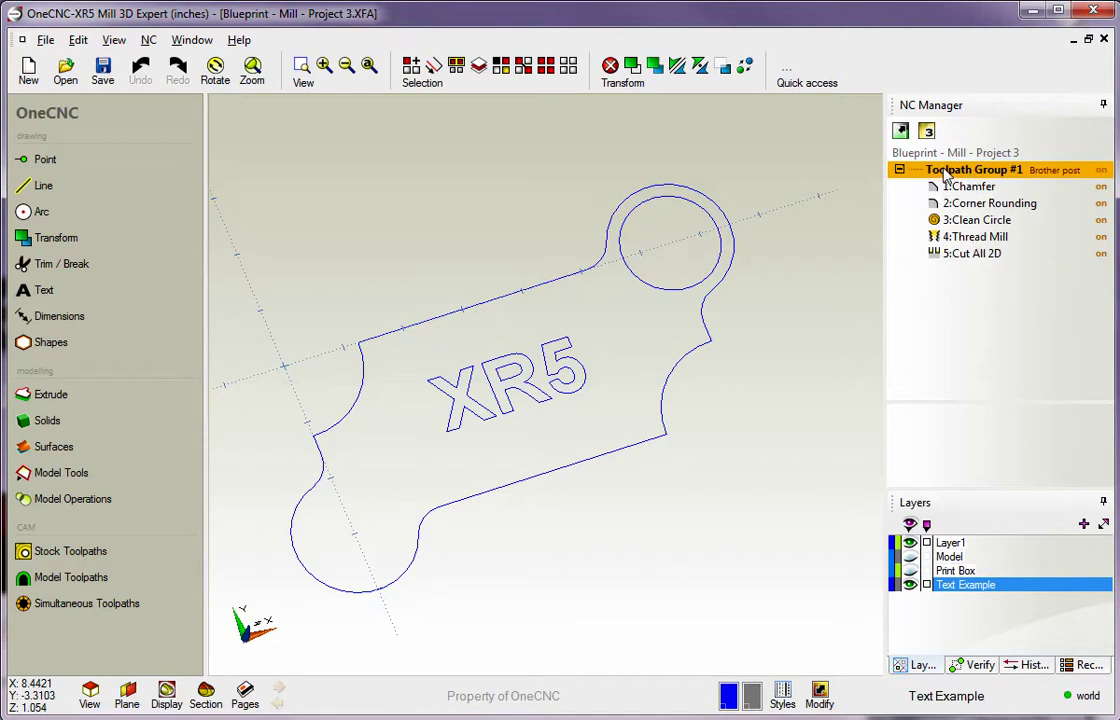
# Step: Rename Toolpath Group #1 to 'Fadal Setup 1'
pyautogui.doubleClick(945, 172)
pyautogui.click(678, 326)
pyautogui.doubleClick(678, 326)
pyautogui.write('Fadal Setup 1')
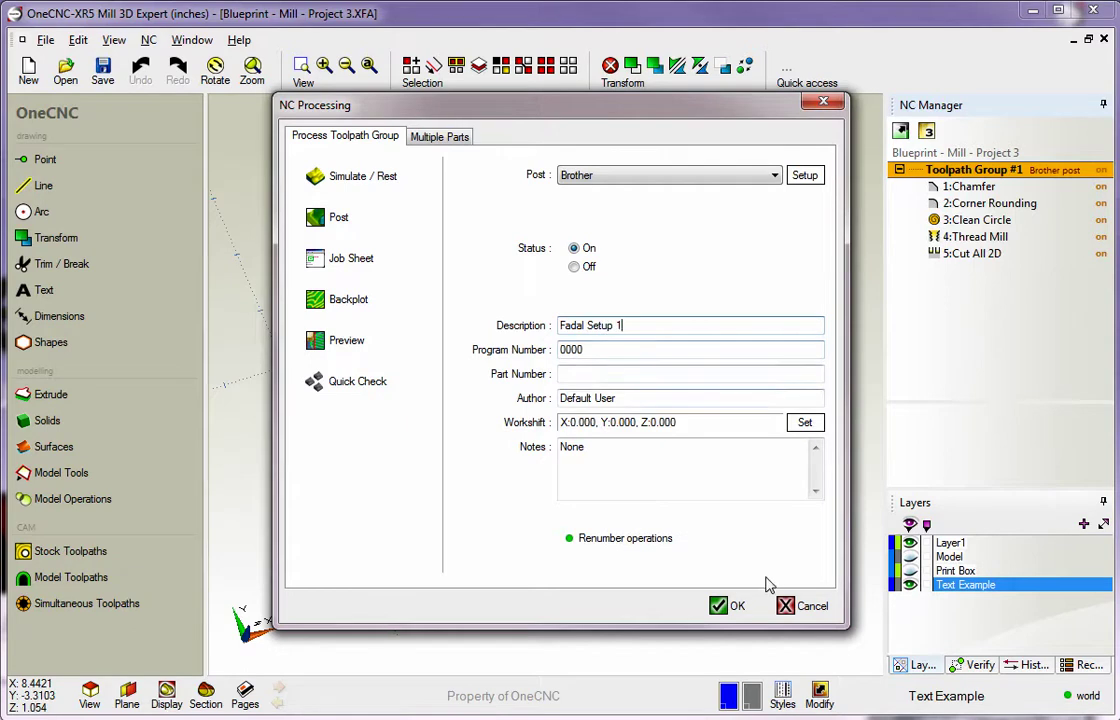
pyautogui.click(733, 604)
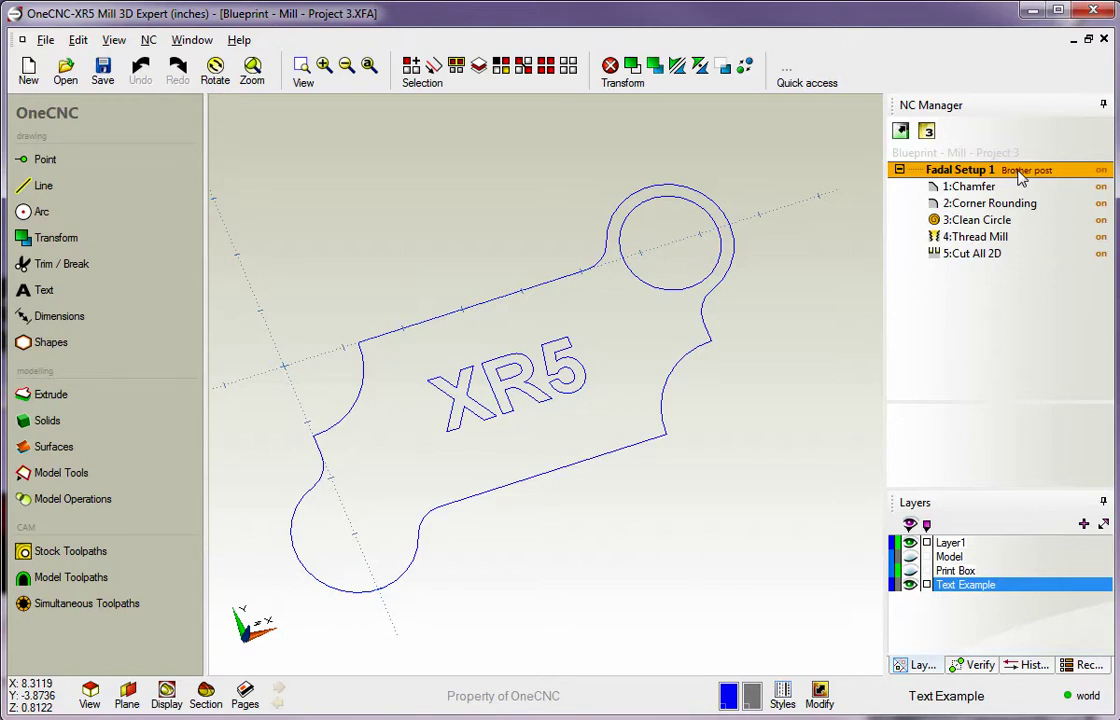
# Step: Assign the Fadal post processor to the Fadal Setup 1 group
pyautogui.doubleClick(1020, 177)
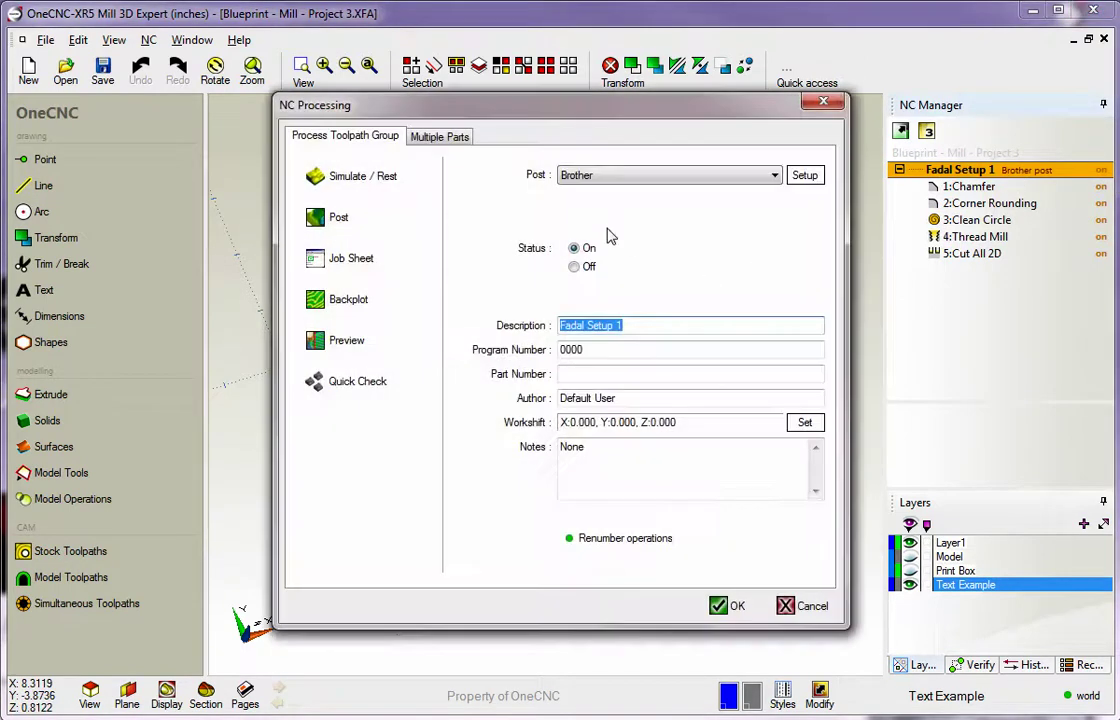
pyautogui.click(707, 180)
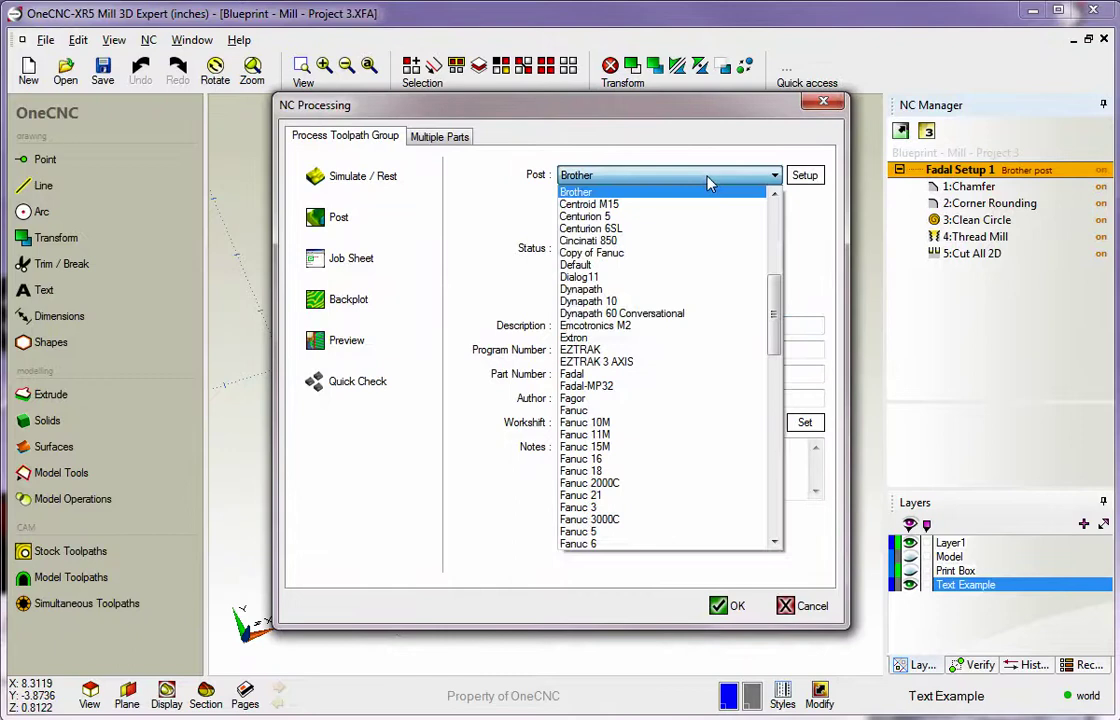
pyautogui.click(620, 374)
pyautogui.press('Return')
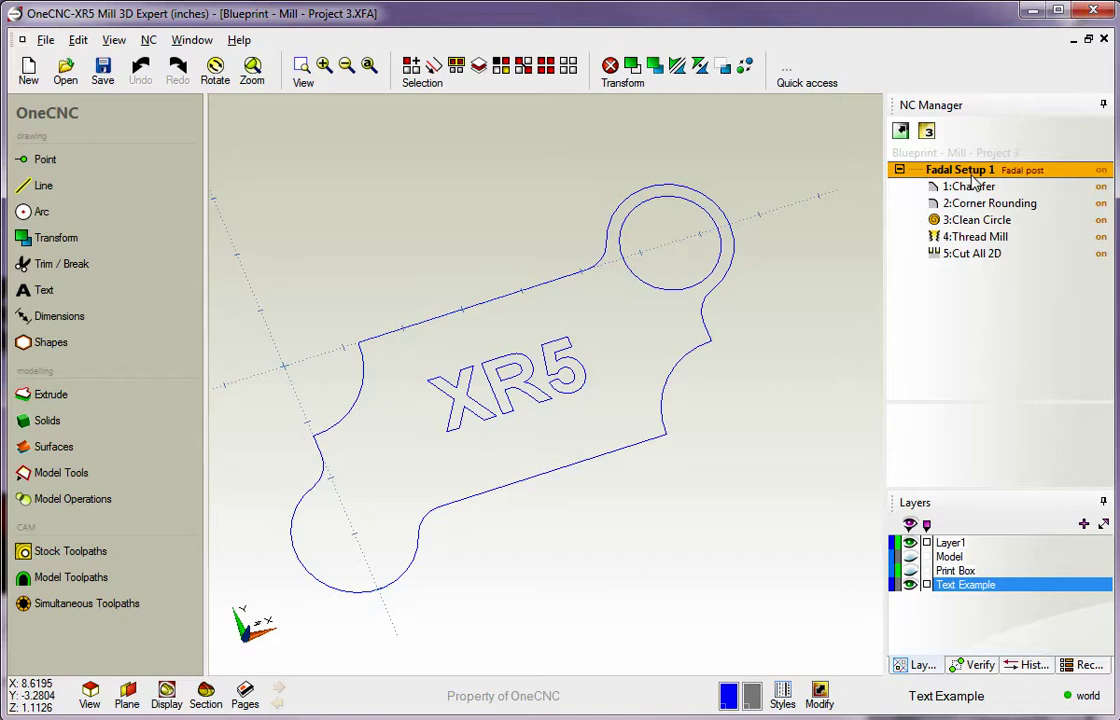
# Step: Create Toolpath Group #2 named 'Bridgeport Setup 2' using the Bridgeport BPC 550 post
pyautogui.rightClick(878, 284)
pyautogui.click(925, 297)
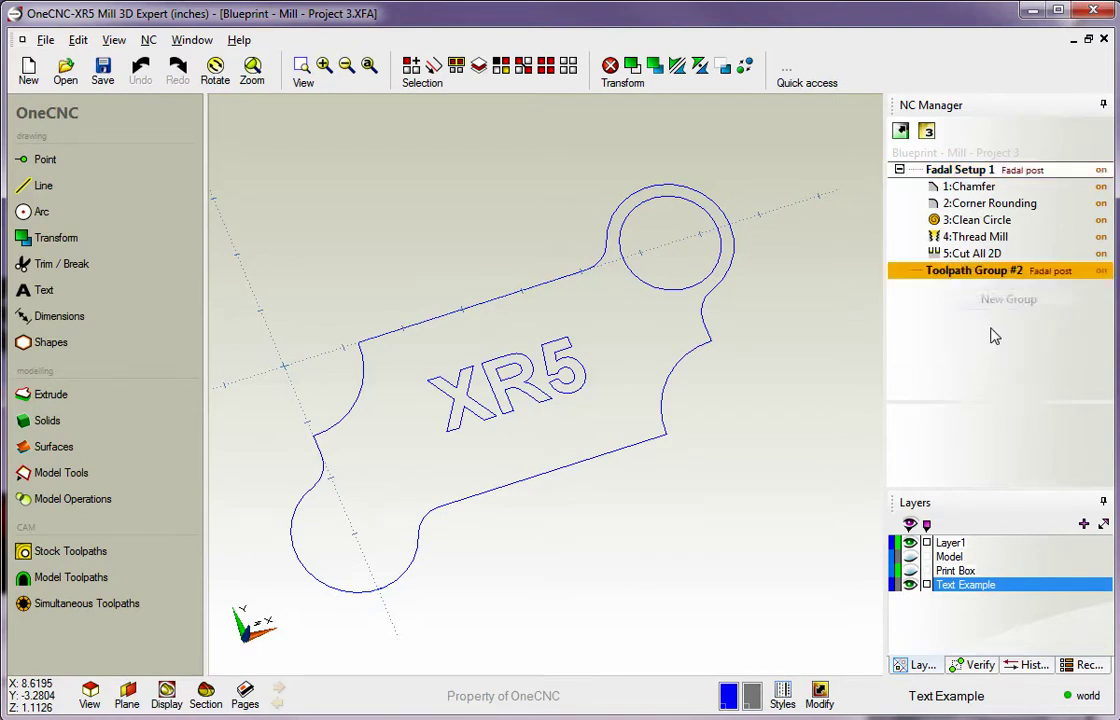
pyautogui.doubleClick(968, 272)
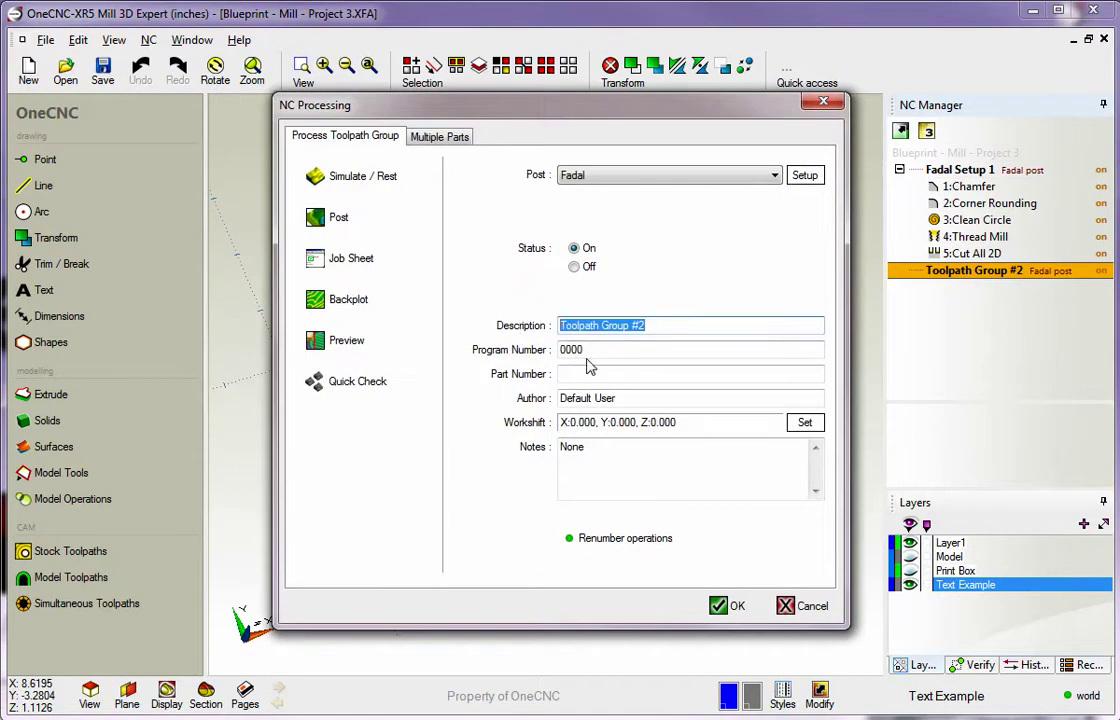
pyautogui.write('Brid')
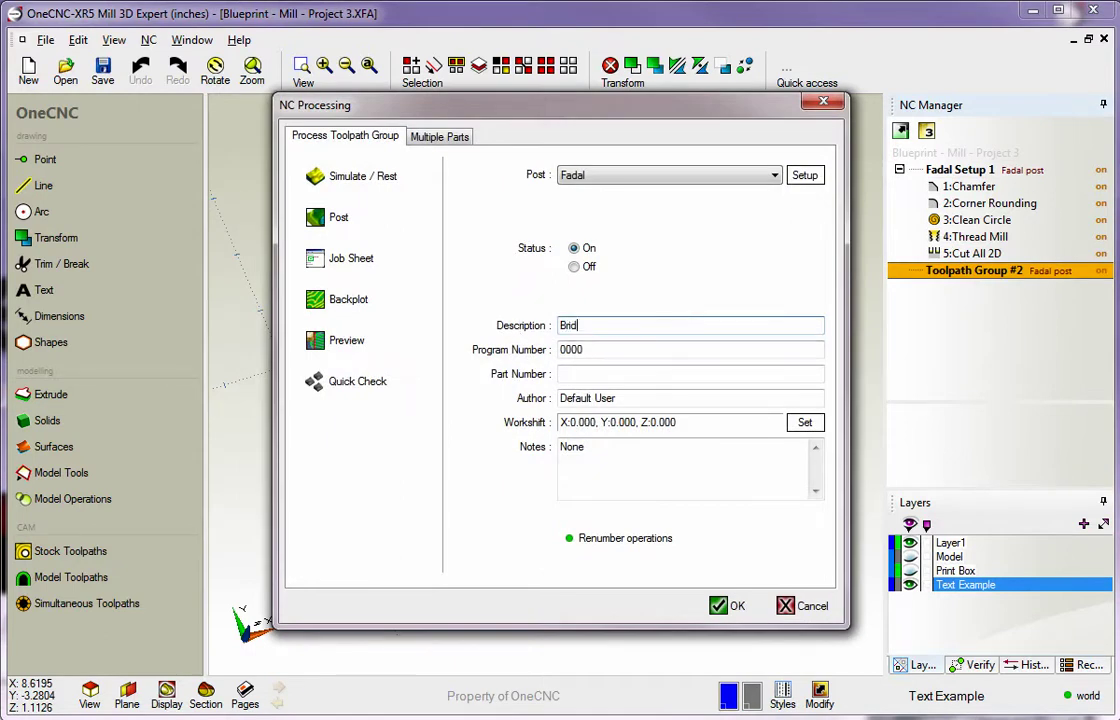
pyautogui.write('geport Setup 2')
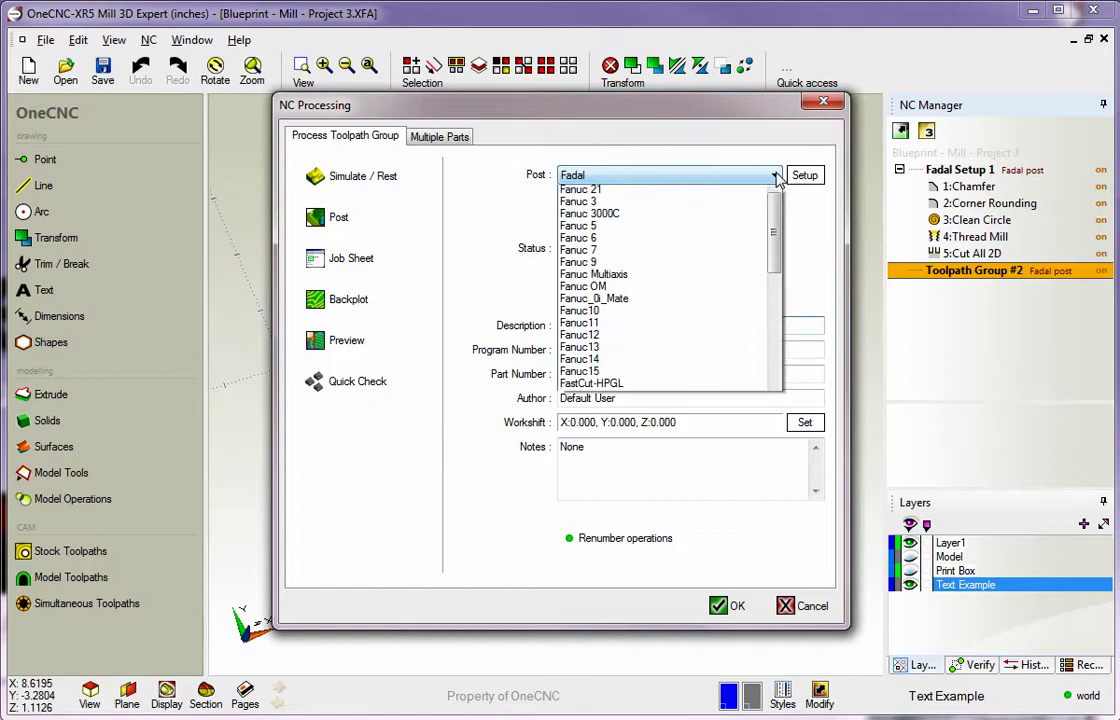
pyautogui.click(680, 175)
pyautogui.moveTo(781, 365); pyautogui.dragTo(781, 298)
pyautogui.click(670, 255)
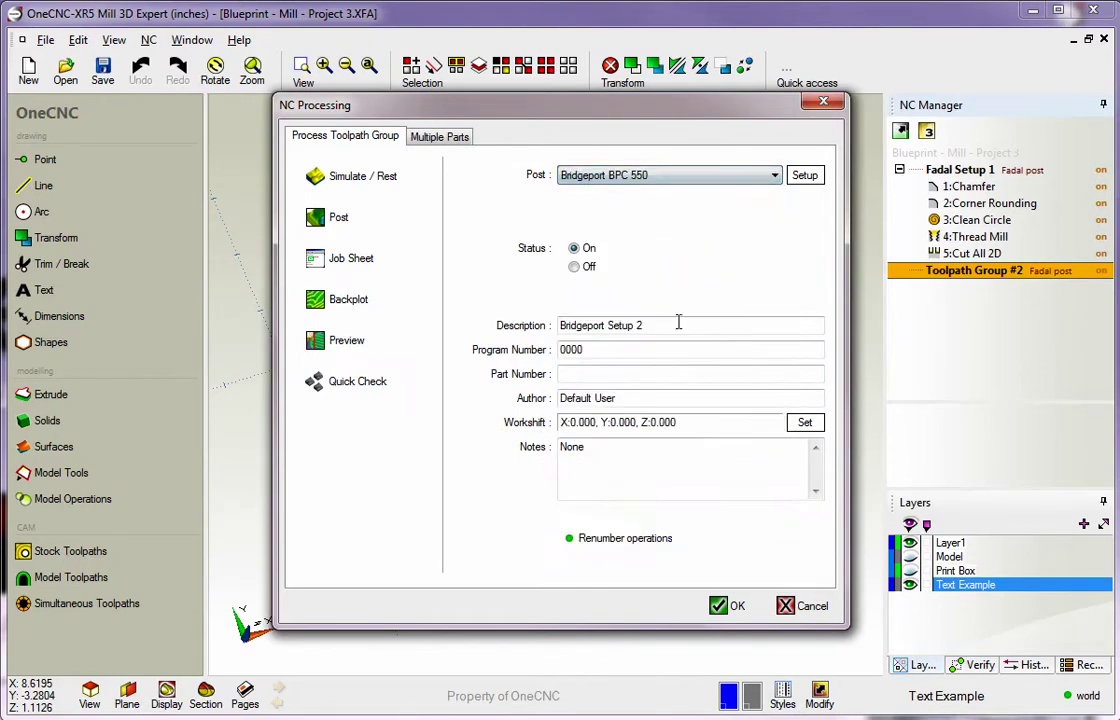
pyautogui.click(719, 605)
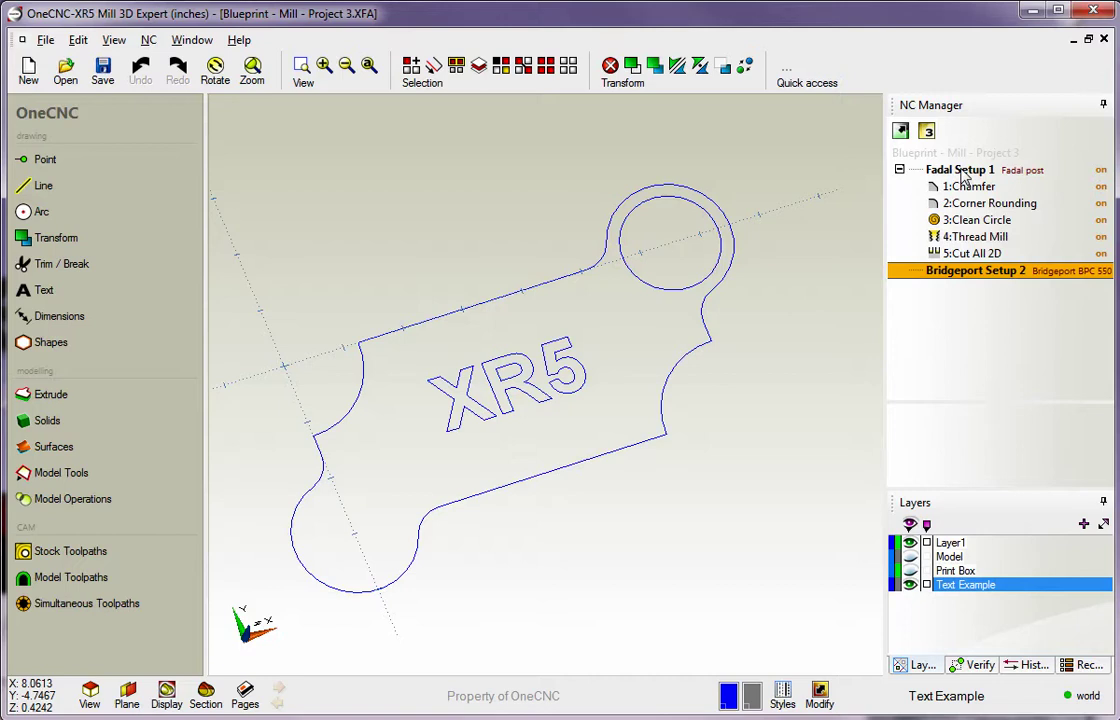
pyautogui.rightClick(962, 172)
pyautogui.click(990, 181)
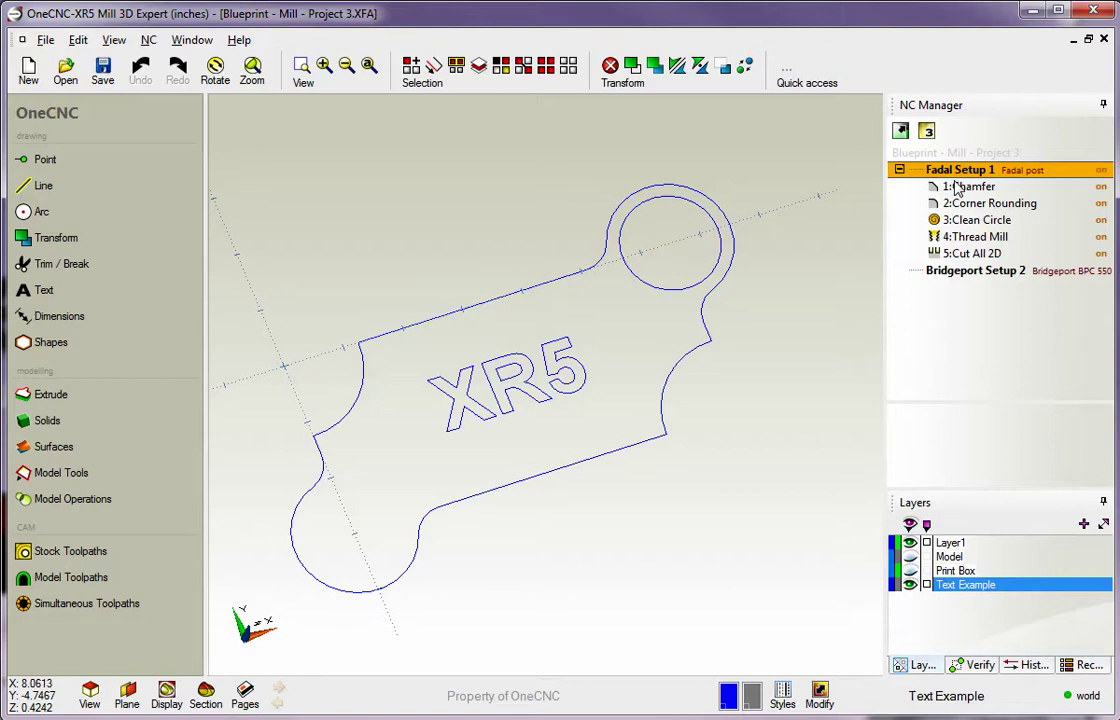
pyautogui.rightClick(965, 276)
pyautogui.click(960, 284)
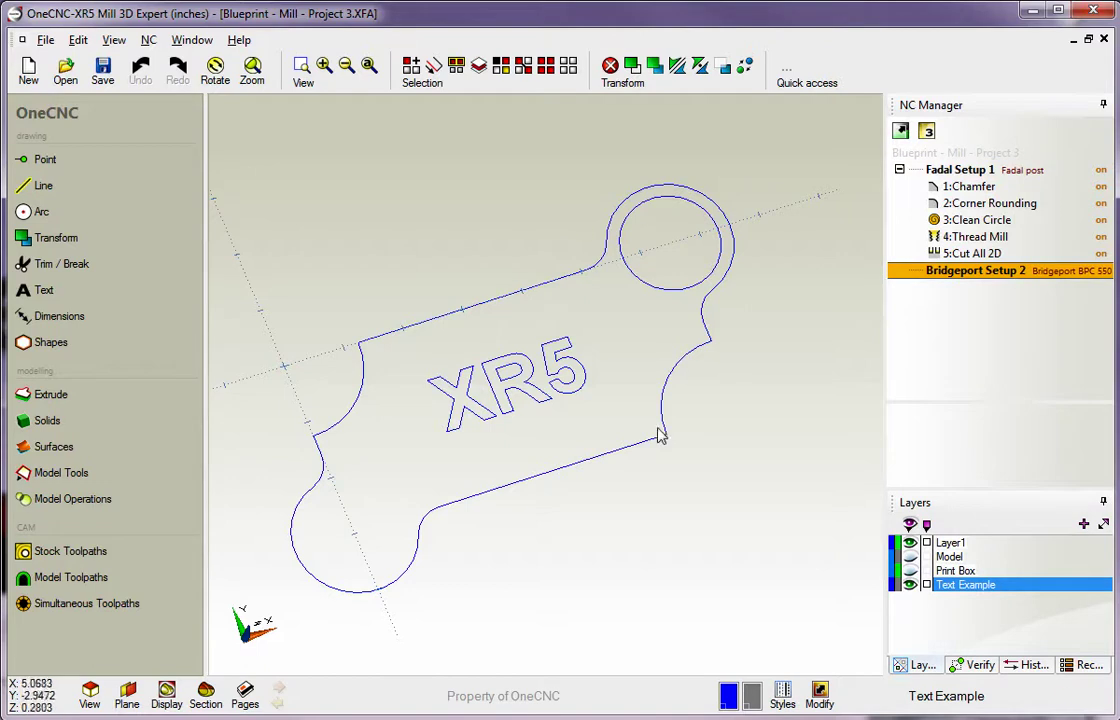
# Step: Start a Mill profile toolpath and chain the part's outer outline with its cutting direction
pyautogui.click(45, 551)
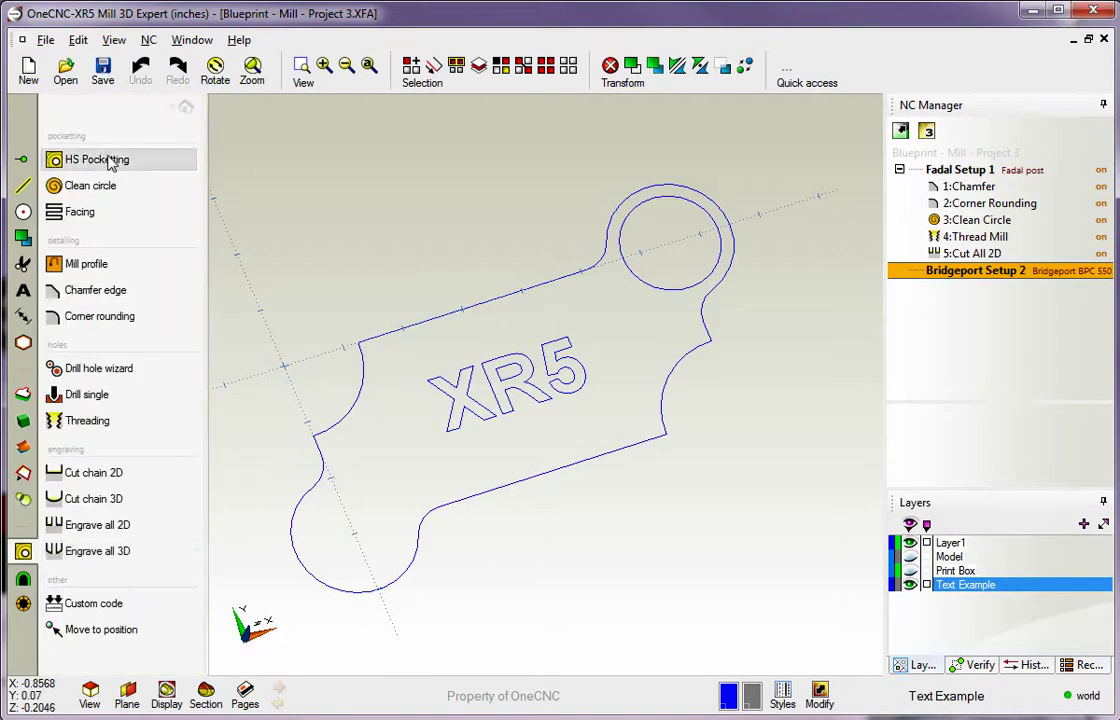
pyautogui.click(96, 263)
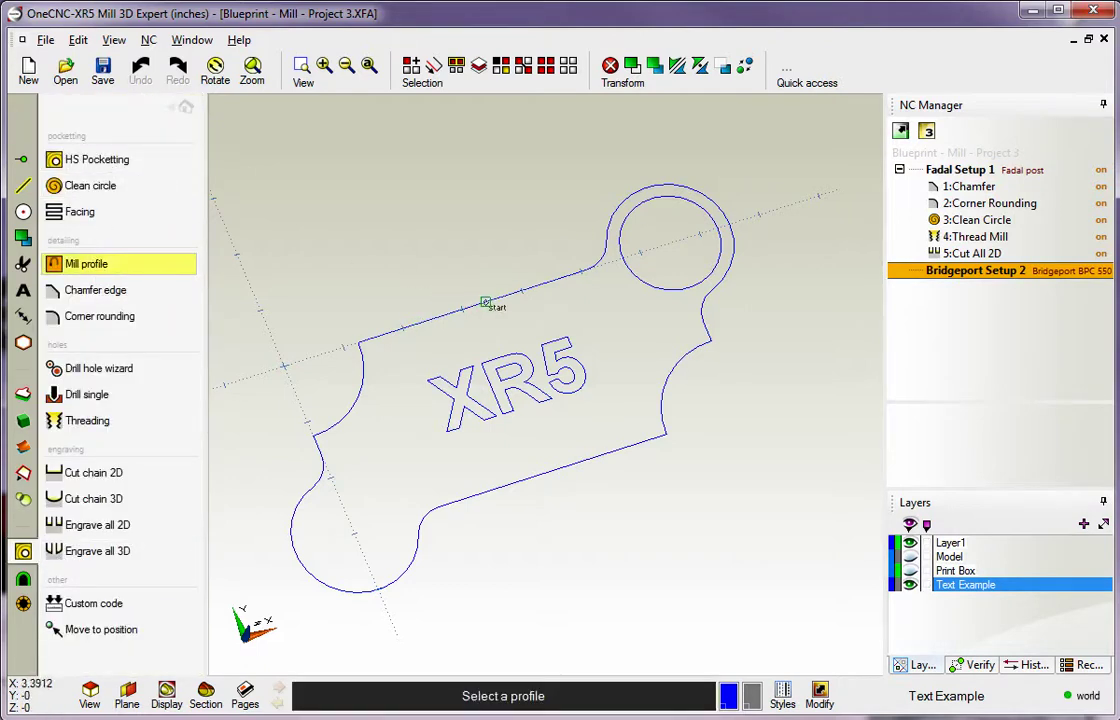
pyautogui.click(485, 302)
pyautogui.click(491, 291)
pyautogui.click(497, 293)
pyautogui.rightClick(484, 245)
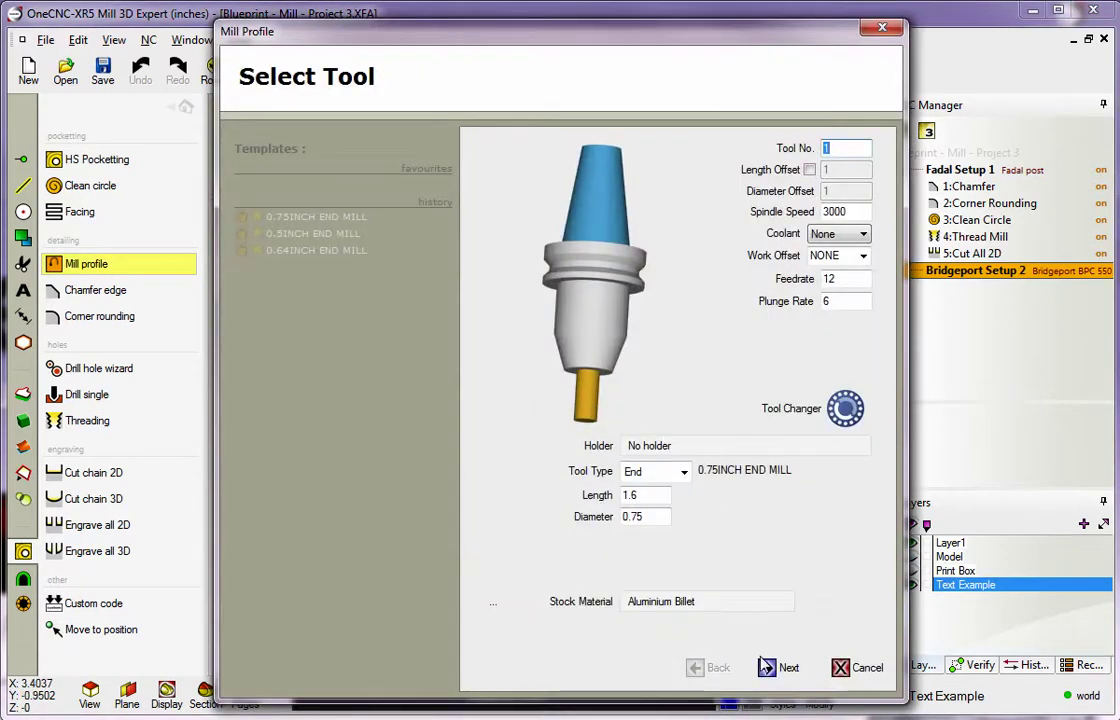
# Step: Accept the default tool, clearance, path, rough and finish settings to generate the profile
pyautogui.click(766, 668)
pyautogui.click(766, 668)
pyautogui.click(766, 668)
pyautogui.click(766, 668)
pyautogui.click(766, 668)
pyautogui.click(766, 668)
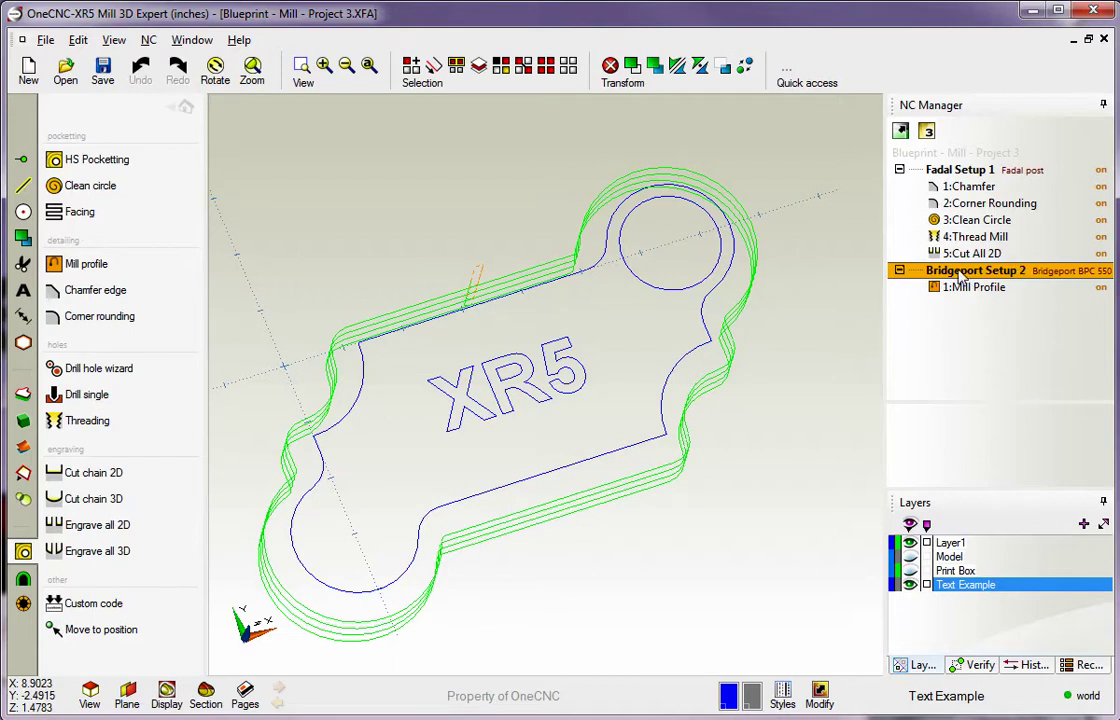
# Step: Post the Bridgeport Setup 2 group from its NC processing settings
pyautogui.rightClick(960, 277)
pyautogui.click(970, 352)
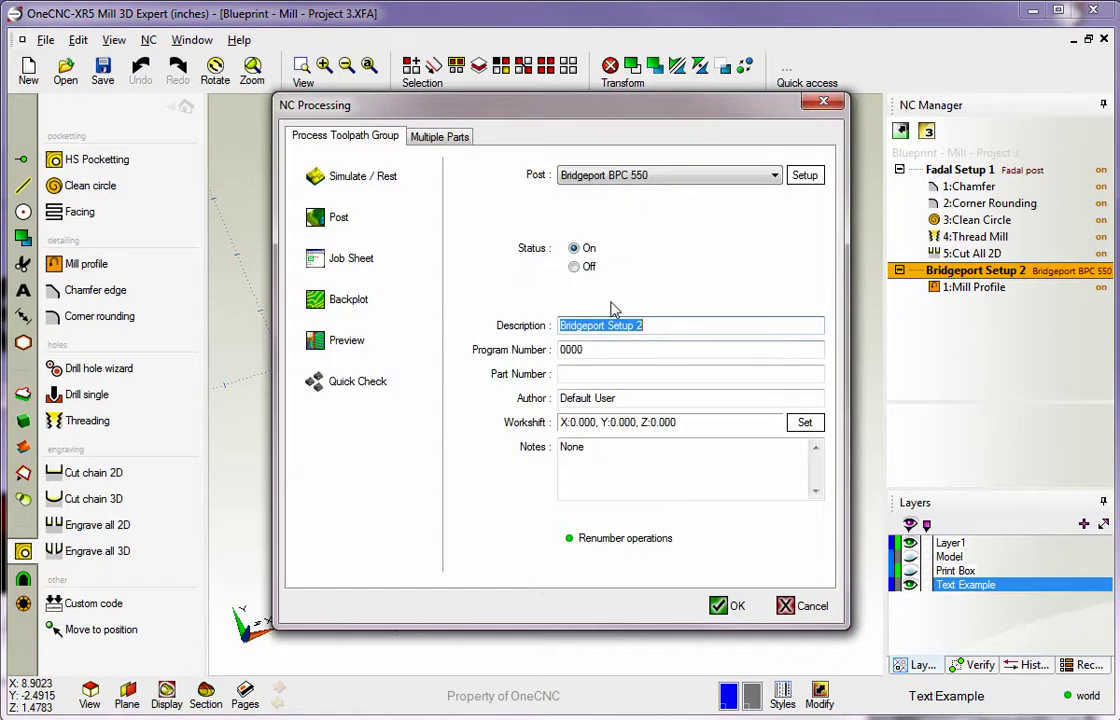
pyautogui.click(338, 217)
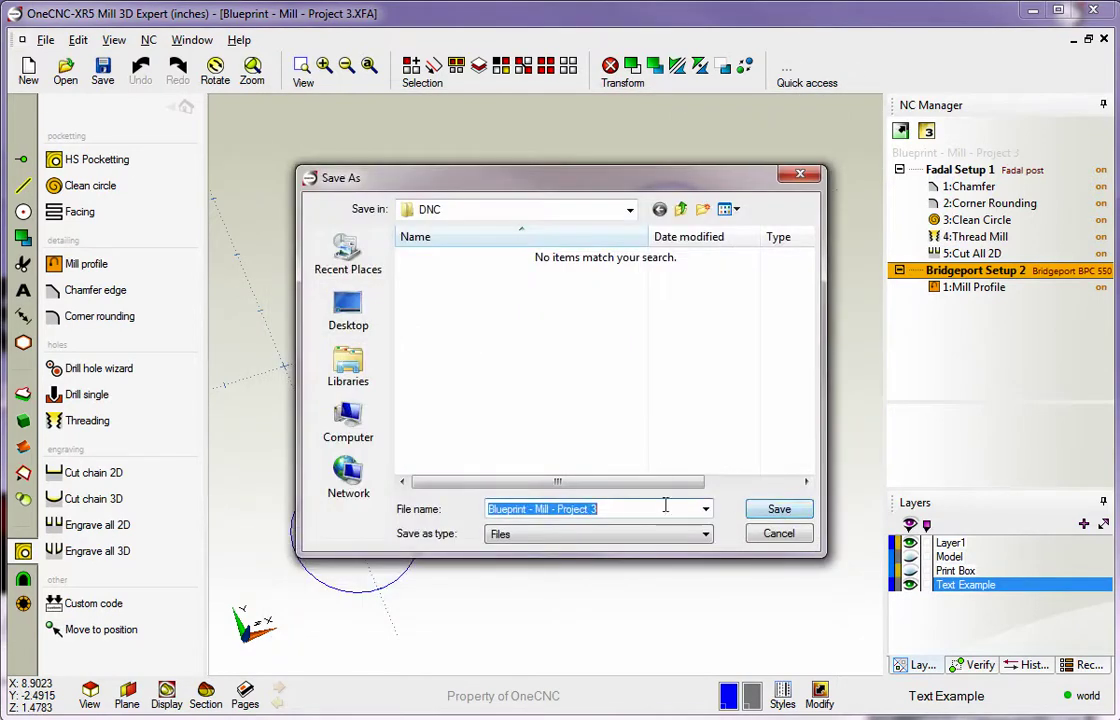
# Step: Save the NC program as 'Setup 2', review the generated code, and close it
pyautogui.click(602, 507)
pyautogui.hotkey('ctrl', 'a')
pyautogui.write('S')
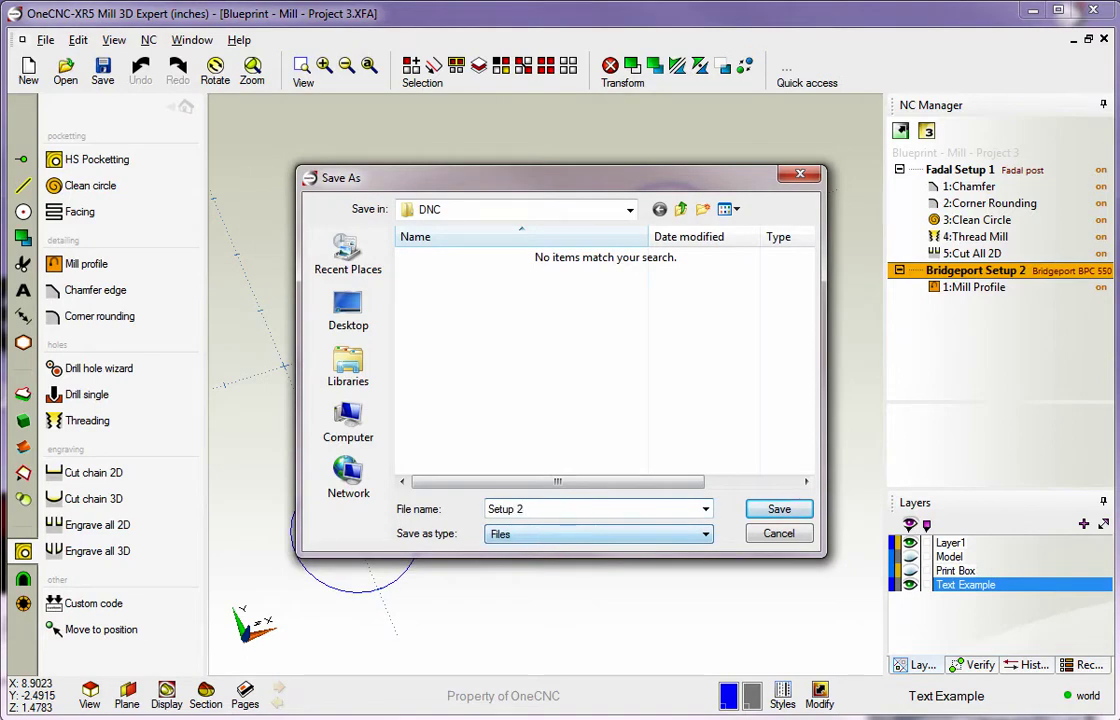
pyautogui.click(778, 509)
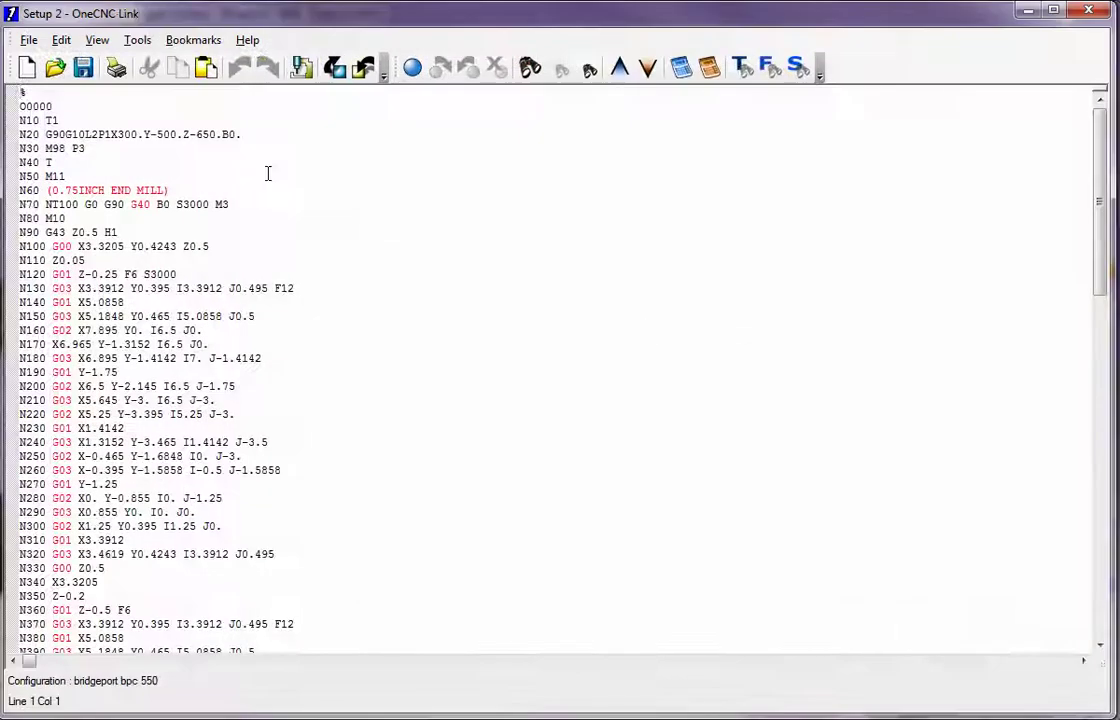
pyautogui.moveTo(1113, 268)
pyautogui.mouseDown()
pyautogui.moveTo(1114, 600)
pyautogui.moveTo(1116, 337)
pyautogui.moveTo(1100, 110)
pyautogui.mouseUp()
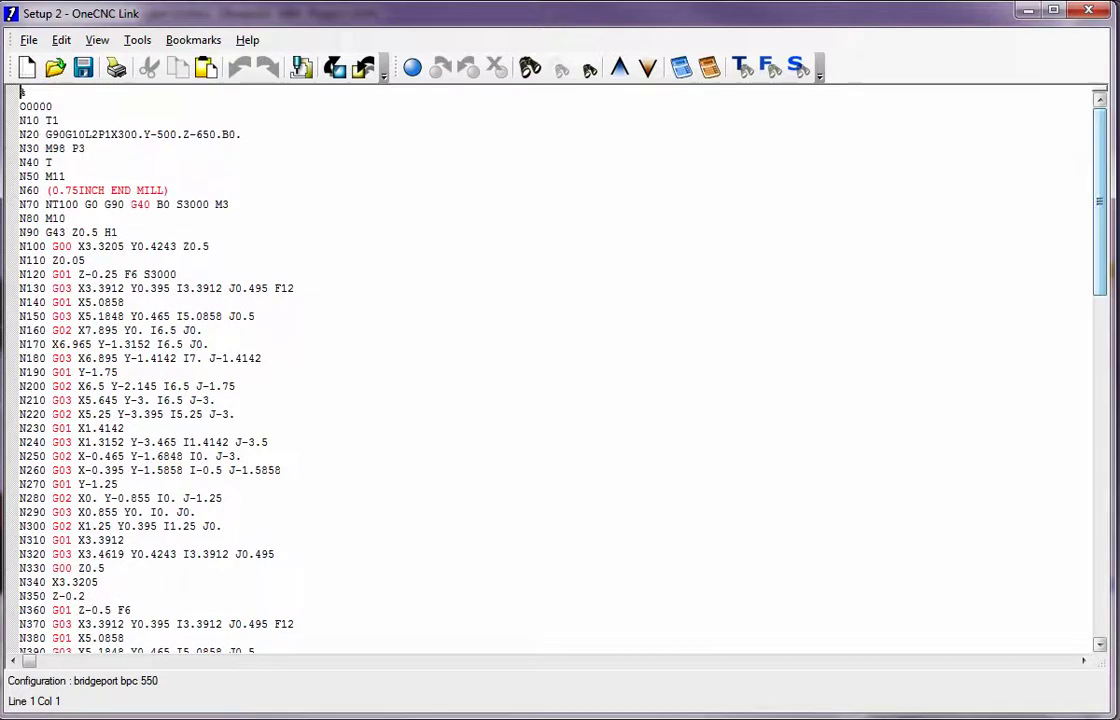
pyautogui.click(1088, 10)
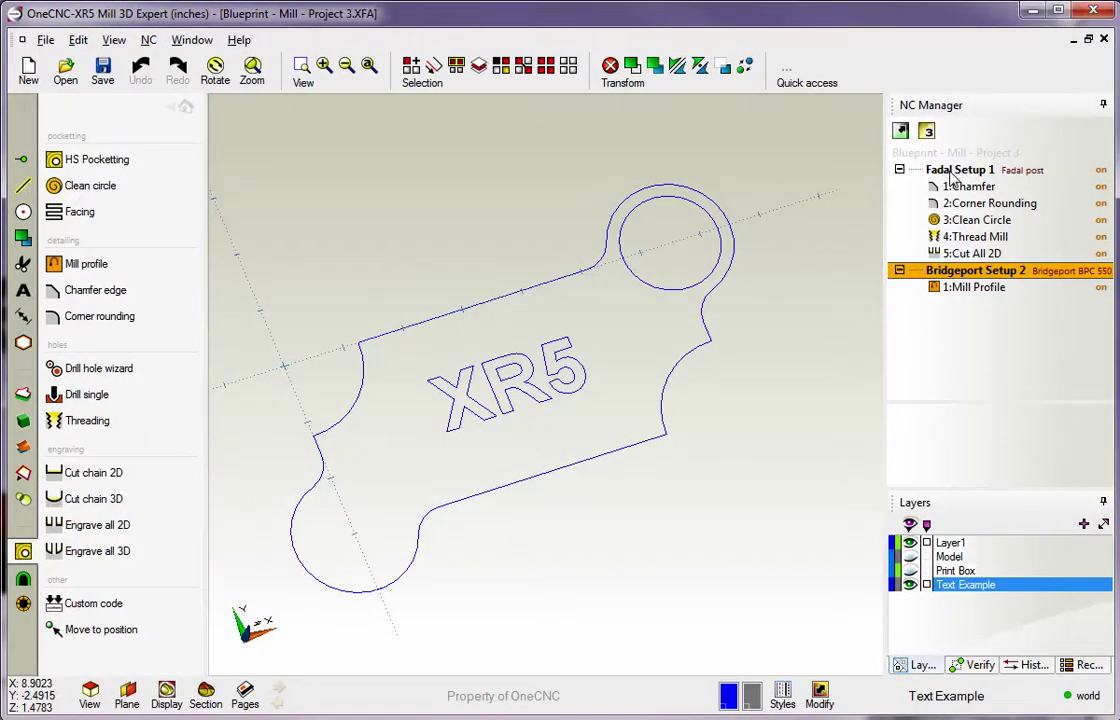
# Step: Activate Fadal Setup 1 and post it as the NC program 'Setup 1'
pyautogui.rightClick(952, 176)
pyautogui.click(964, 183)
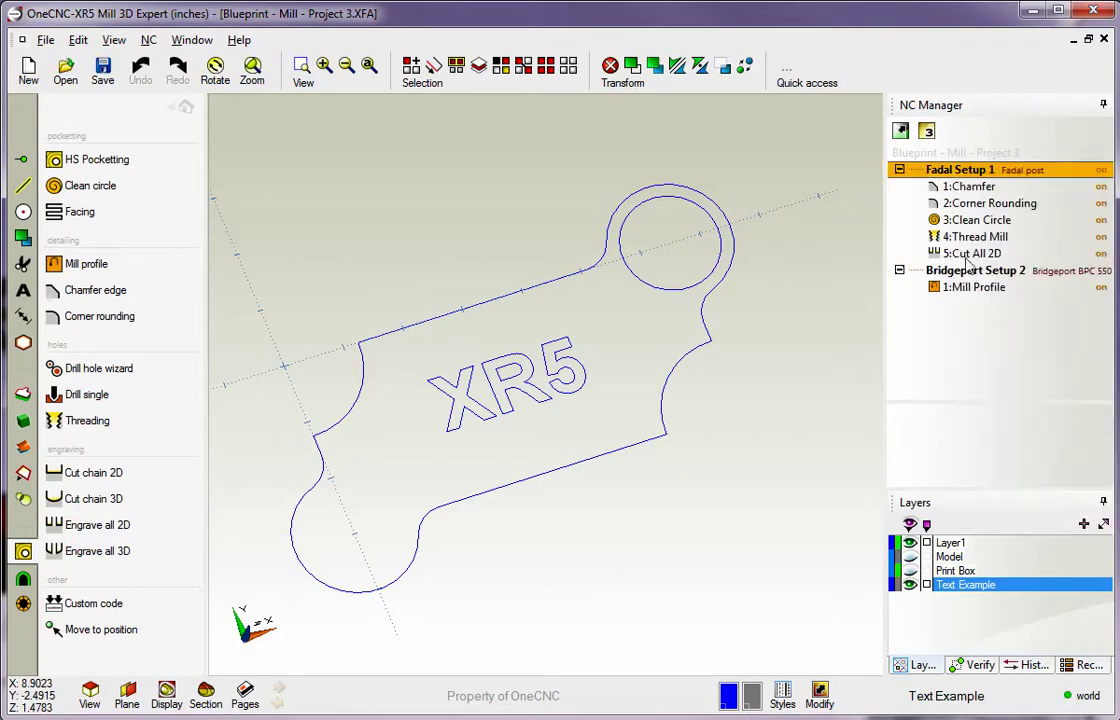
pyautogui.rightClick(966, 176)
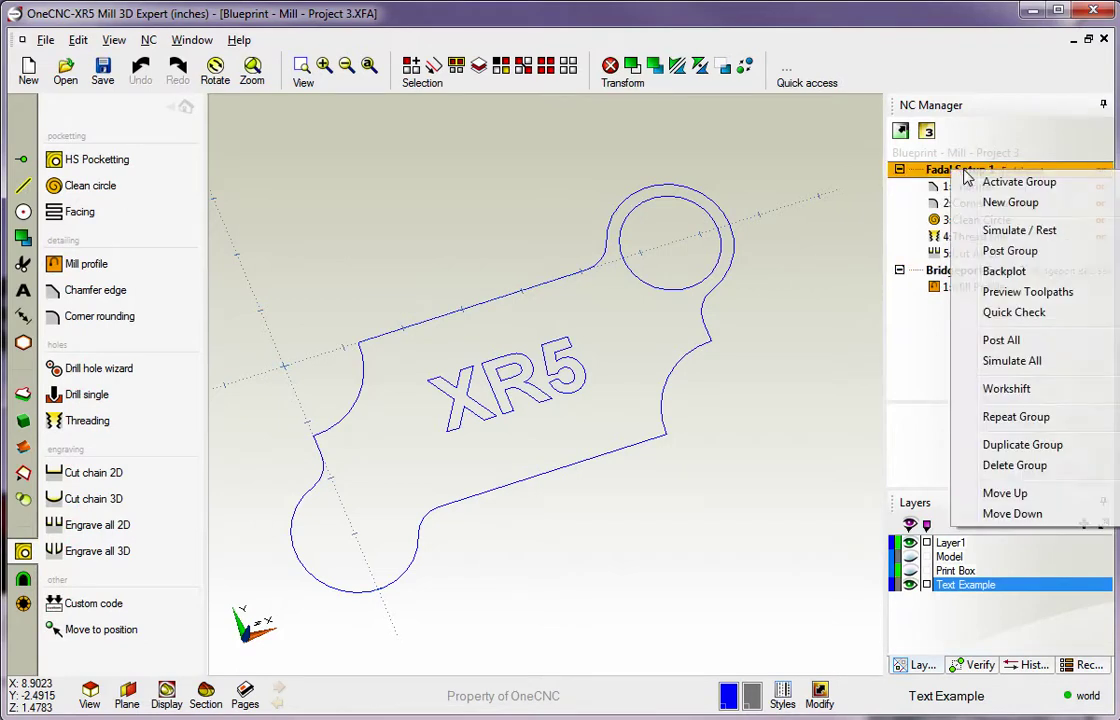
pyautogui.click(995, 251)
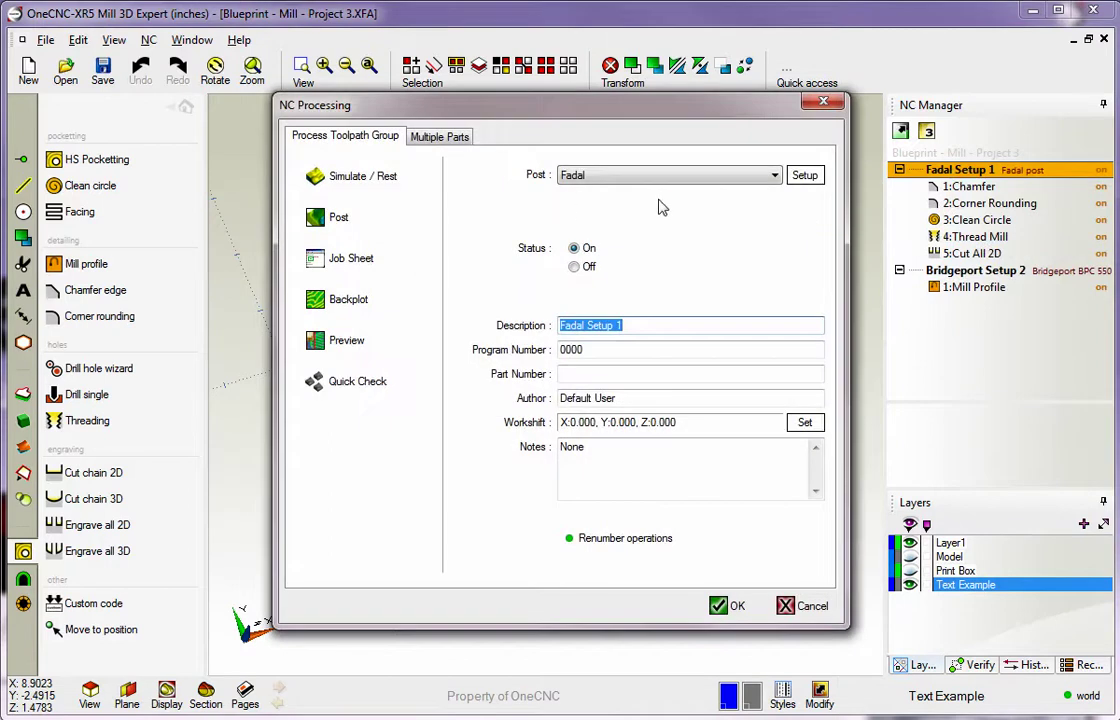
pyautogui.click(342, 228)
pyautogui.write('Setup 1')
pyautogui.click(780, 509)
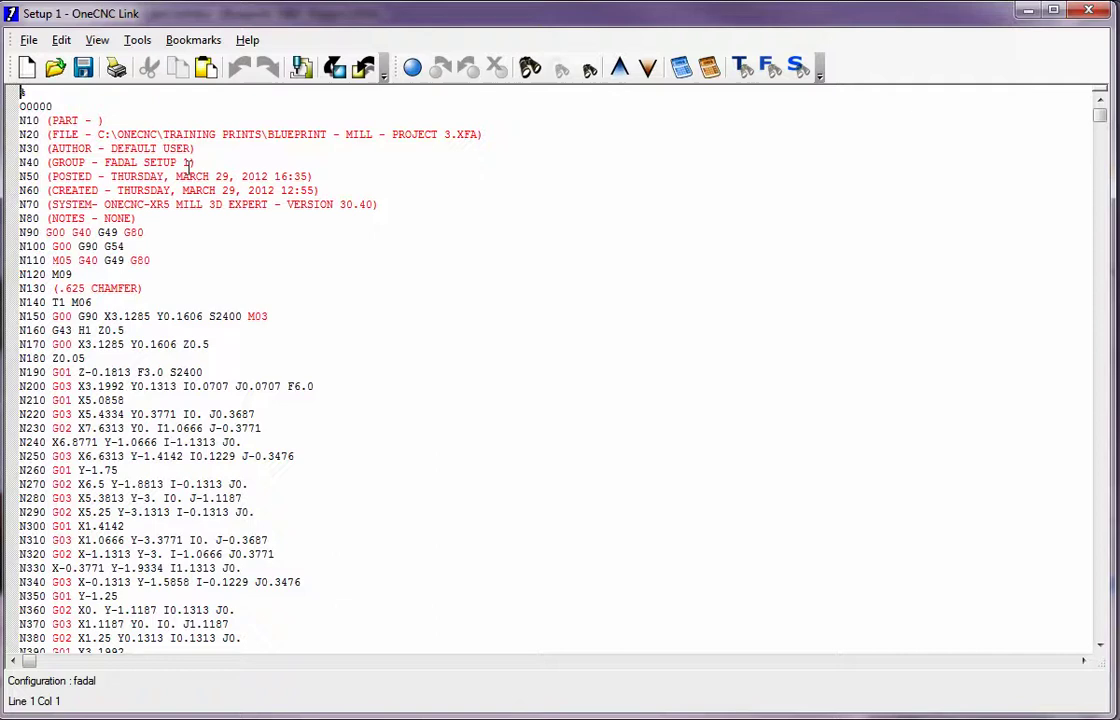
# Step: Close the Setup 1 program and return to the part with the Chamfer toolpath shown
pyautogui.click(1089, 14)
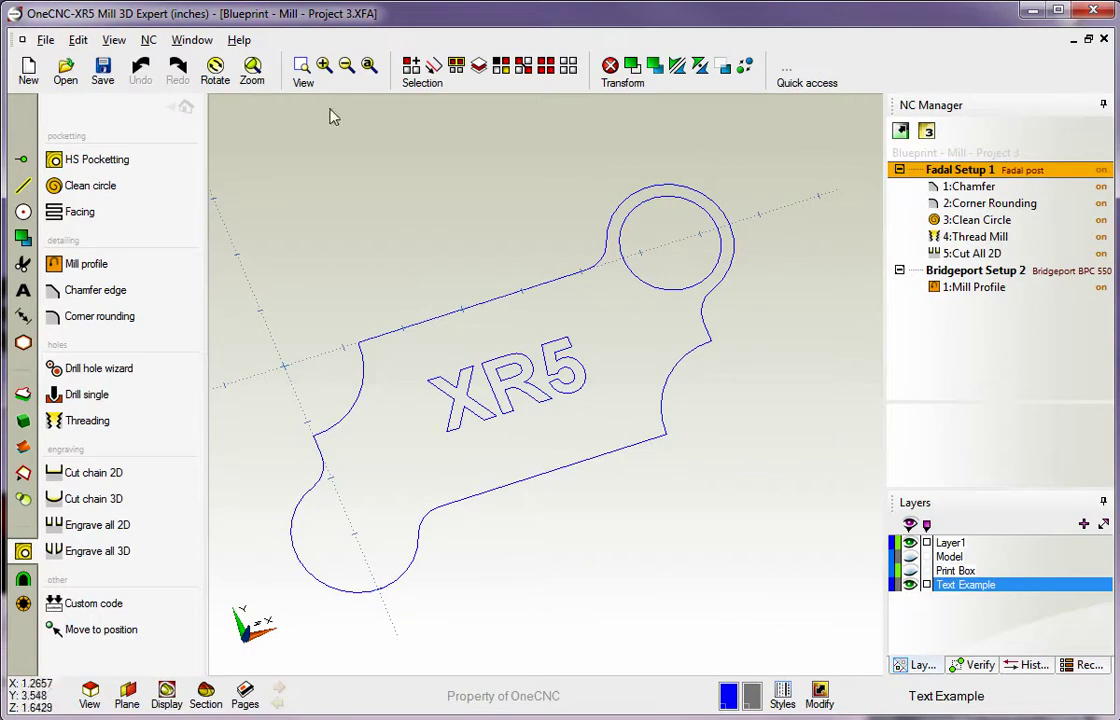
pyautogui.click(186, 108)
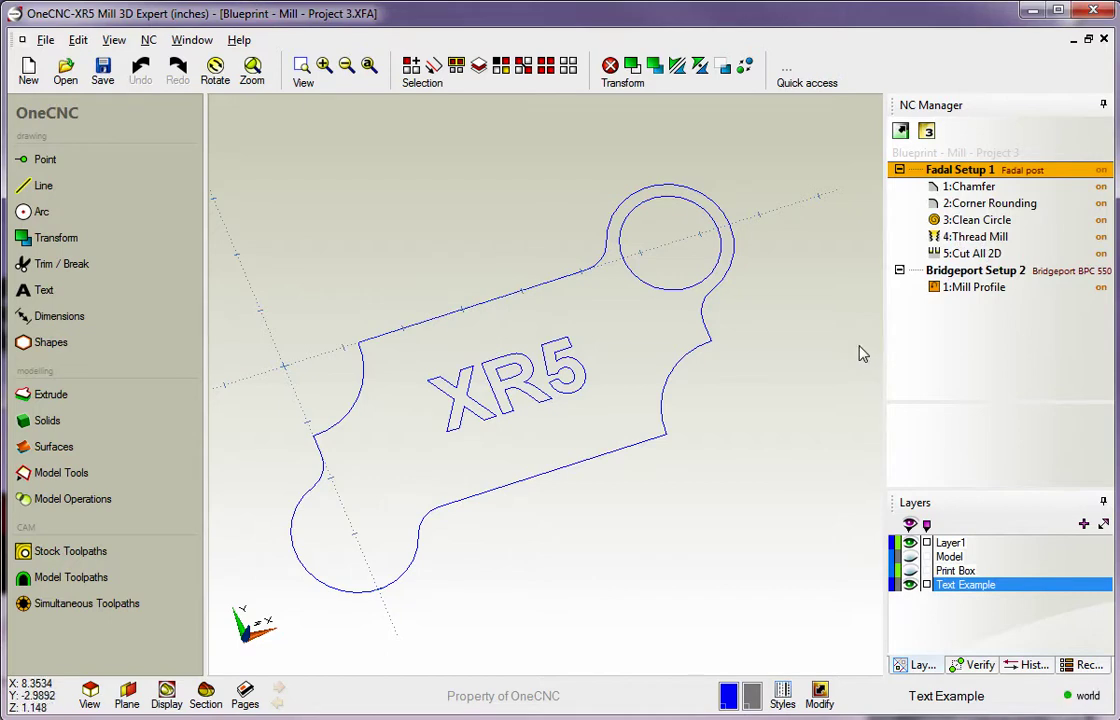
pyautogui.click(967, 187)
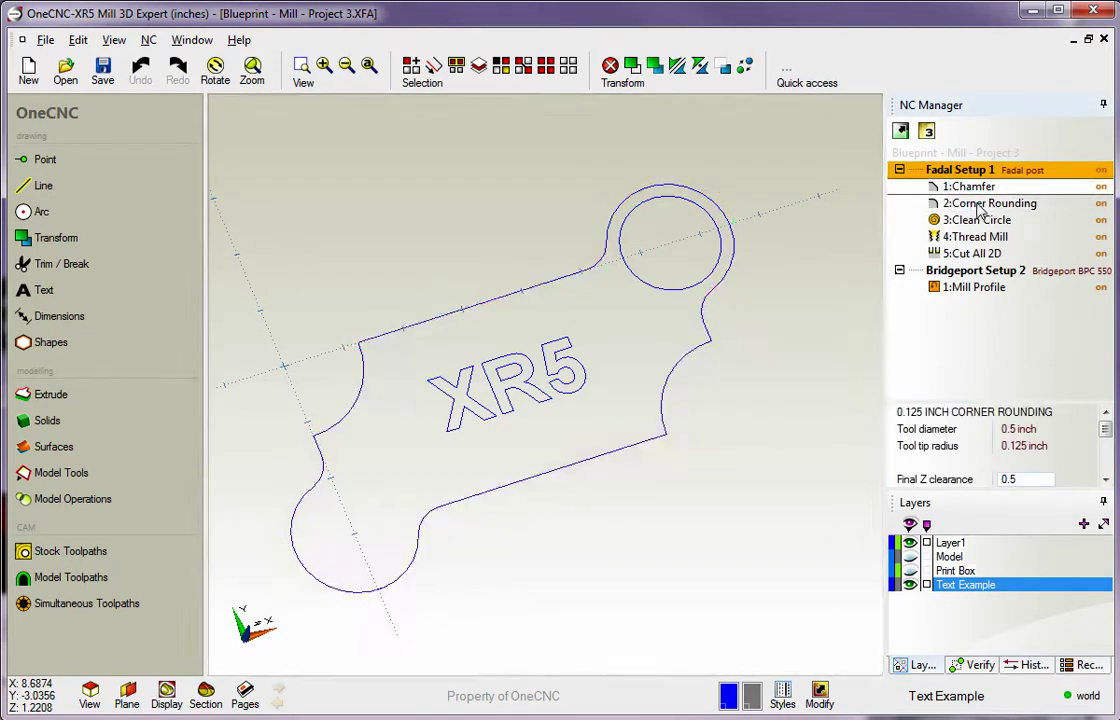
# Step: Delete the 2:Corner Rounding operation from Fadal Setup 1
pyautogui.click(978, 205)
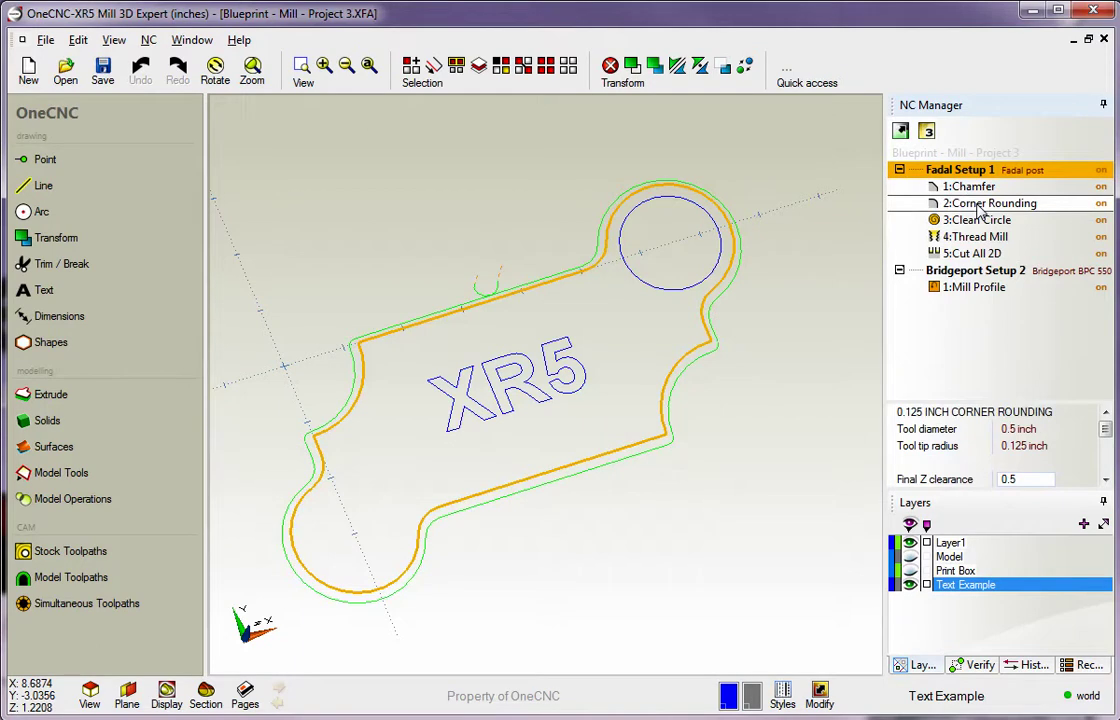
pyautogui.rightClick(978, 210)
pyautogui.click(990, 560)
pyautogui.click(526, 392)
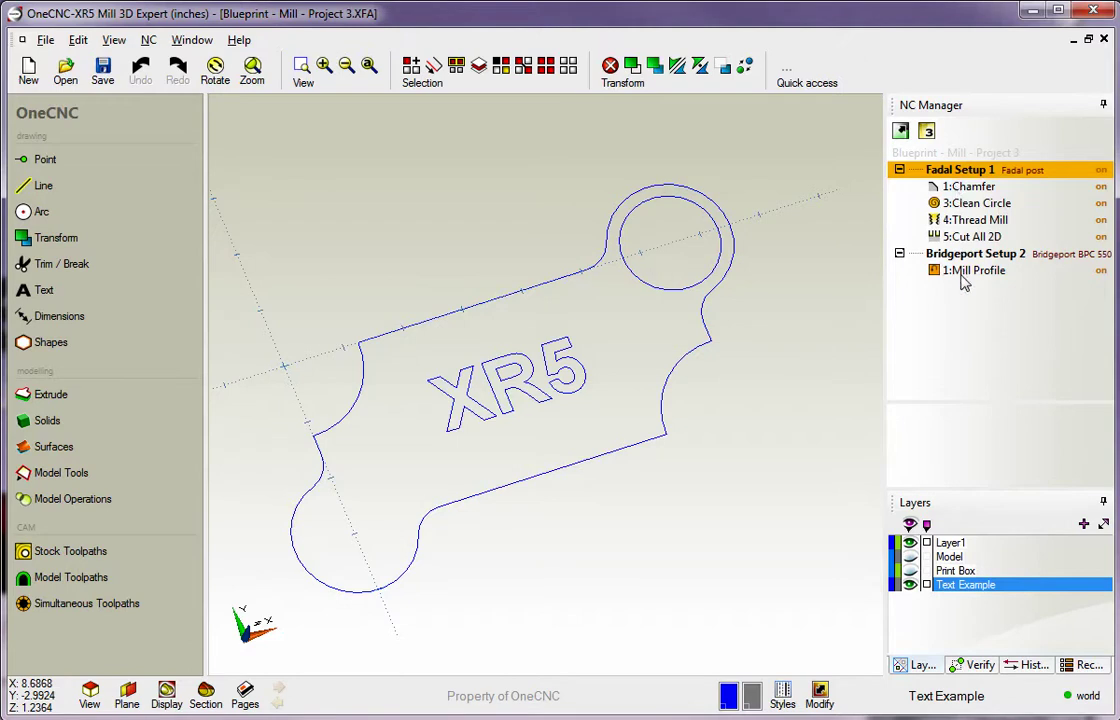
# Step: Drag 1:Chamfer into Bridgeport Setup 2, placing it after 1:Mill Profile
pyautogui.click(960, 190)
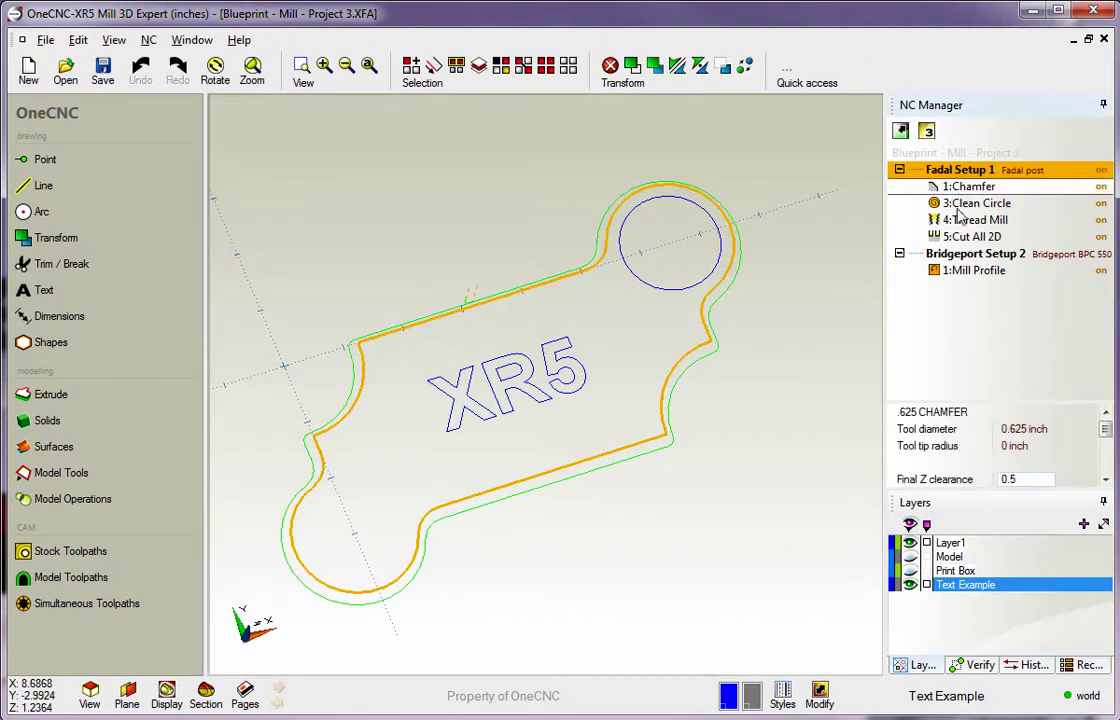
pyautogui.moveTo(963, 197); pyautogui.dragTo(976, 262)
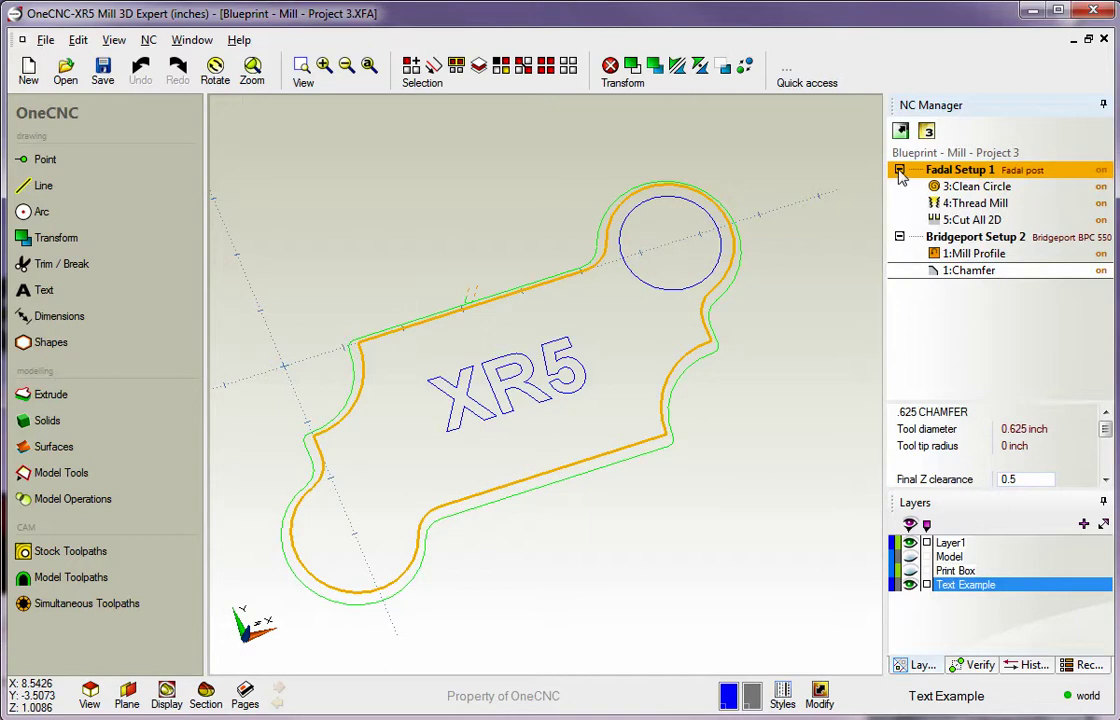
# Step: Collapse the Bridgeport Setup 2 and Fadal Setup 1 groups in the NC Manager
pyautogui.click(899, 237)
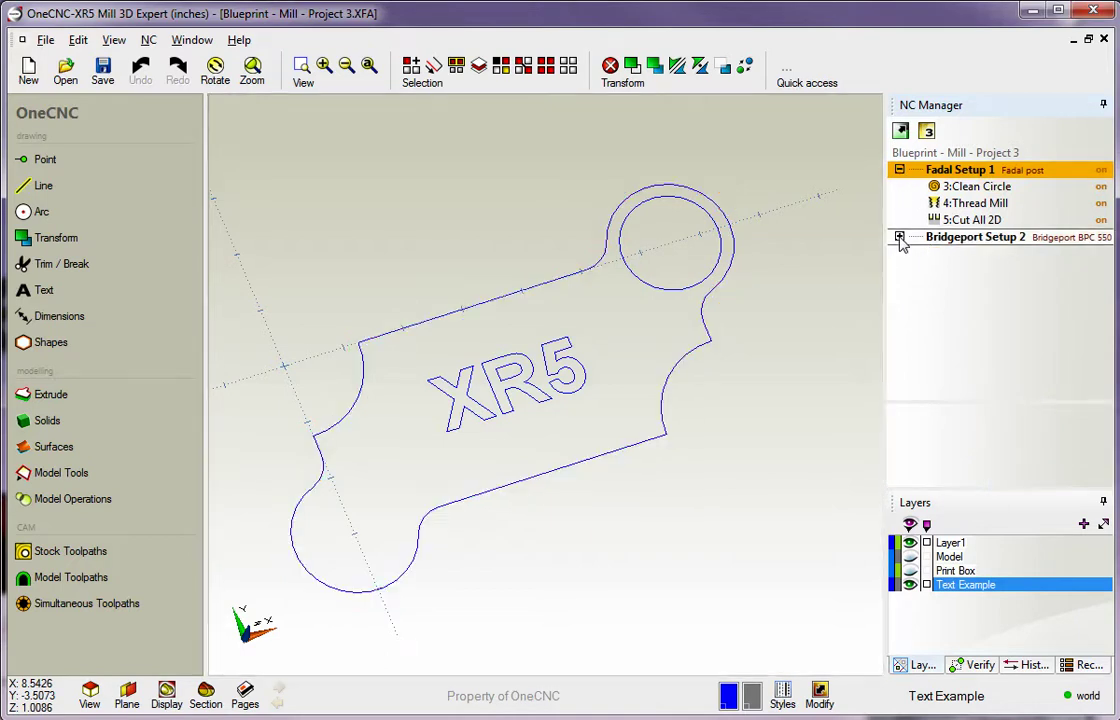
pyautogui.click(899, 170)
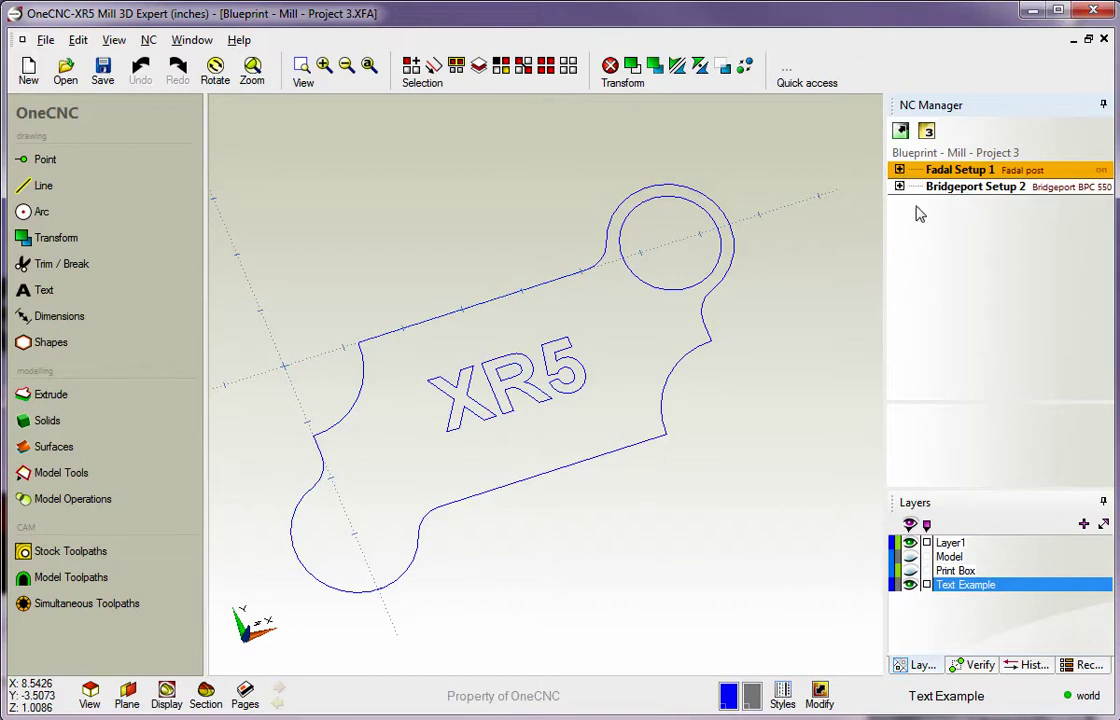